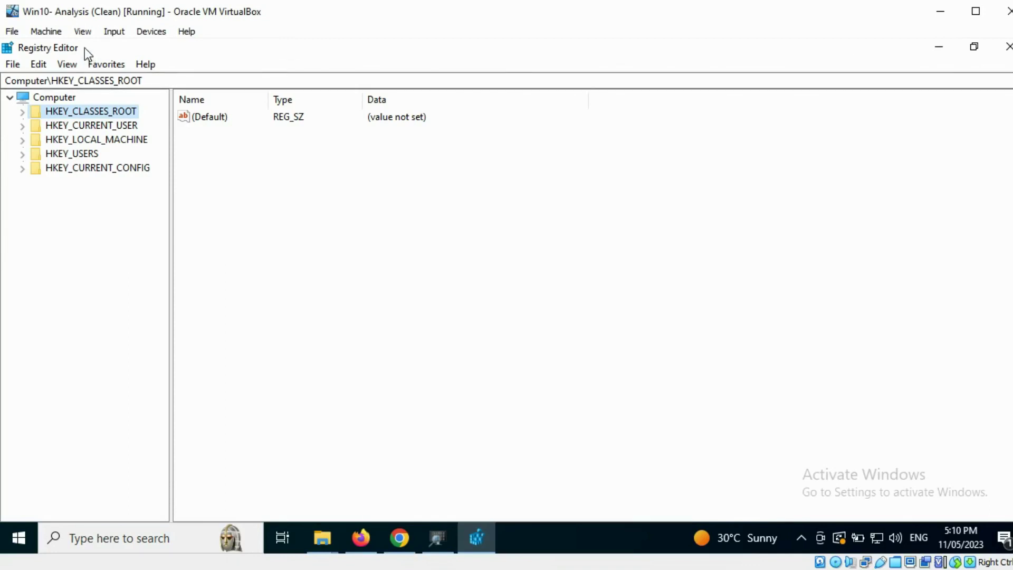
# Expand HKEY_CLASSES_ROOT and .386 to view the PersistentHandler GUID, then collapse HKEY_CLASSES_ROOT.
pyautogui.click(23, 113)
pyautogui.click(35, 127)
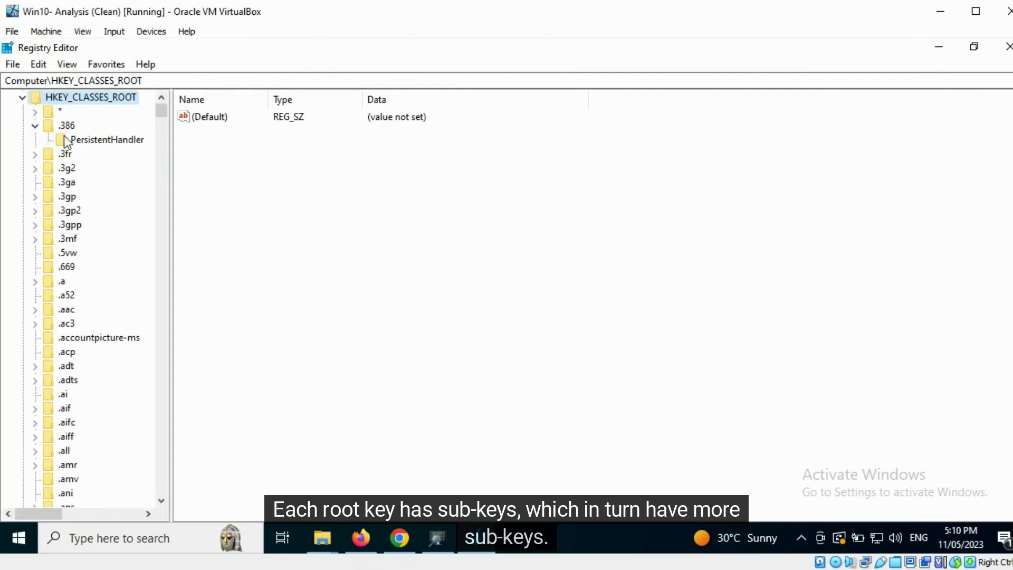
pyautogui.click(84, 140)
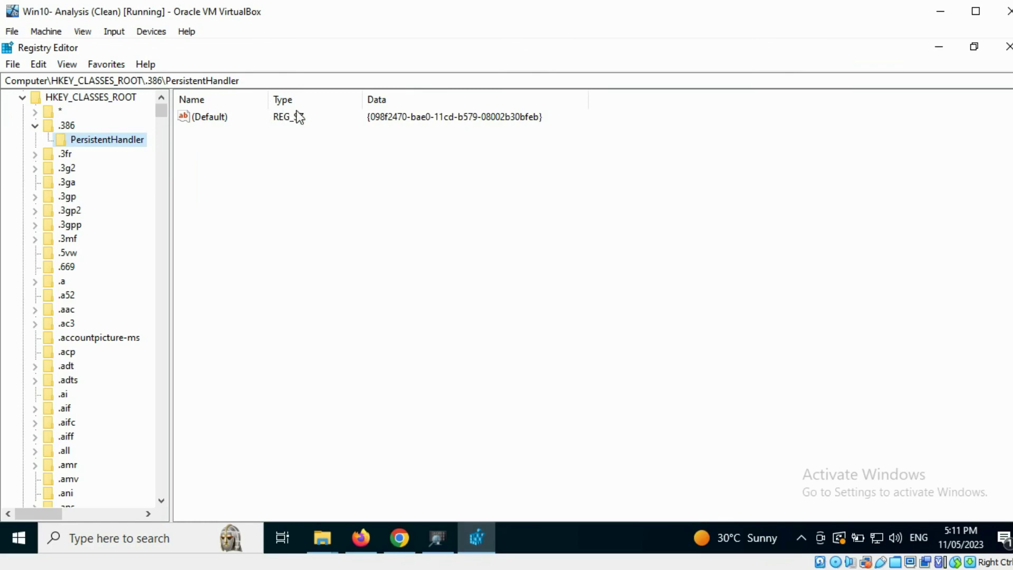
pyautogui.click(24, 97)
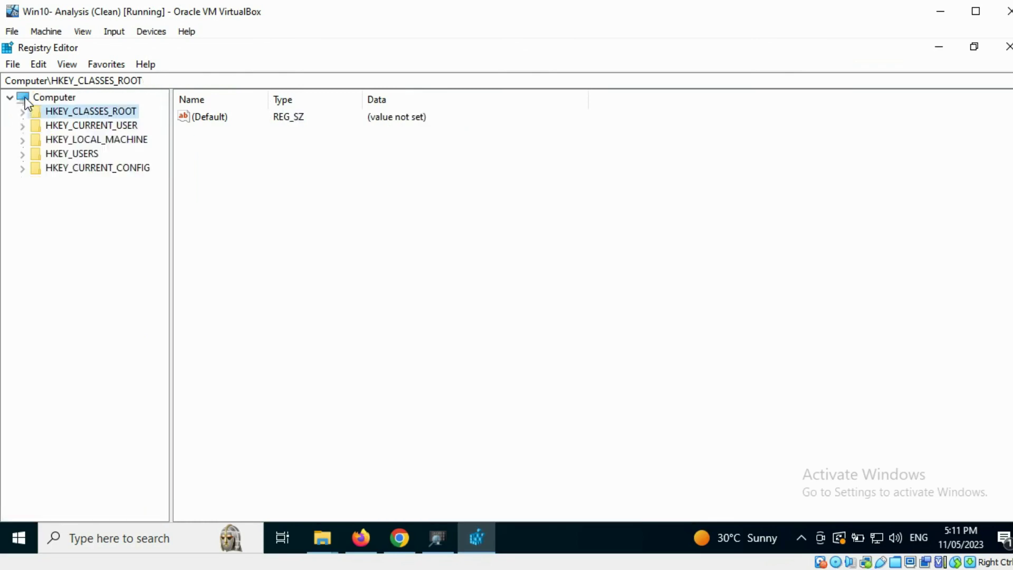
# Re-expand HKEY_CLASSES_ROOT and select the .bmp extension key to see its values.
pyautogui.click(23, 112)
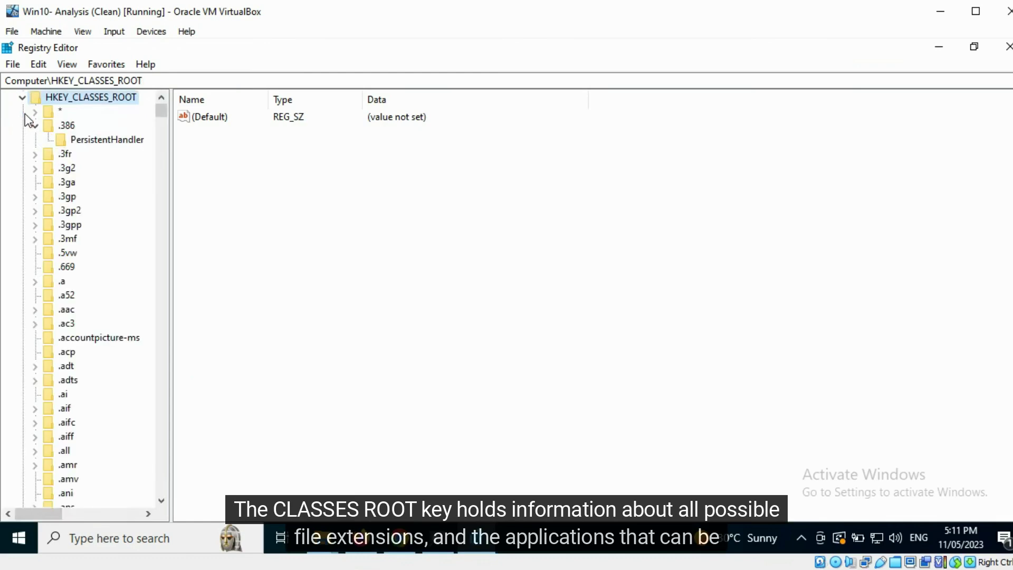
pyautogui.scroll(-10, 105, 215)
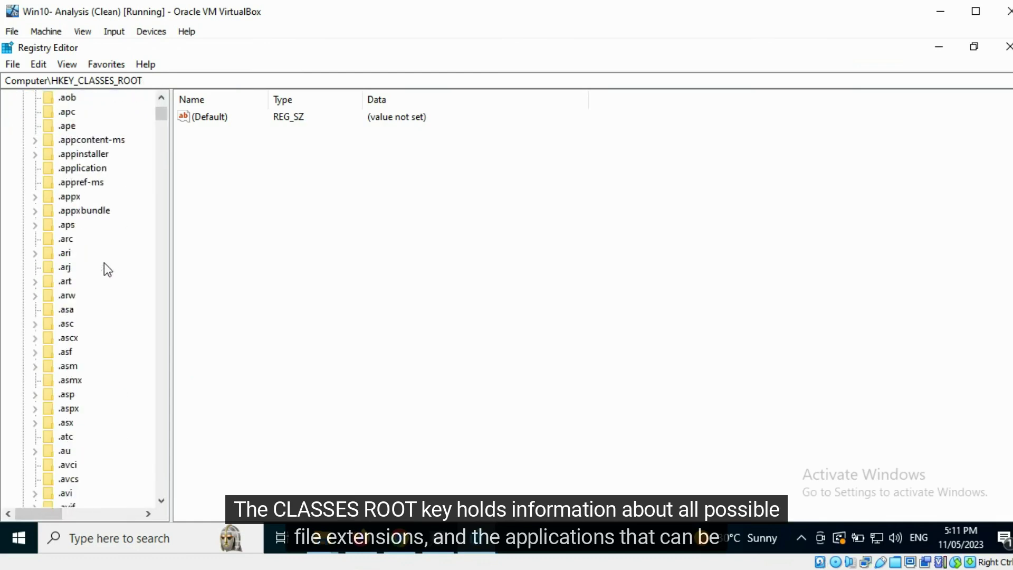
pyautogui.scroll(-8, 104, 264)
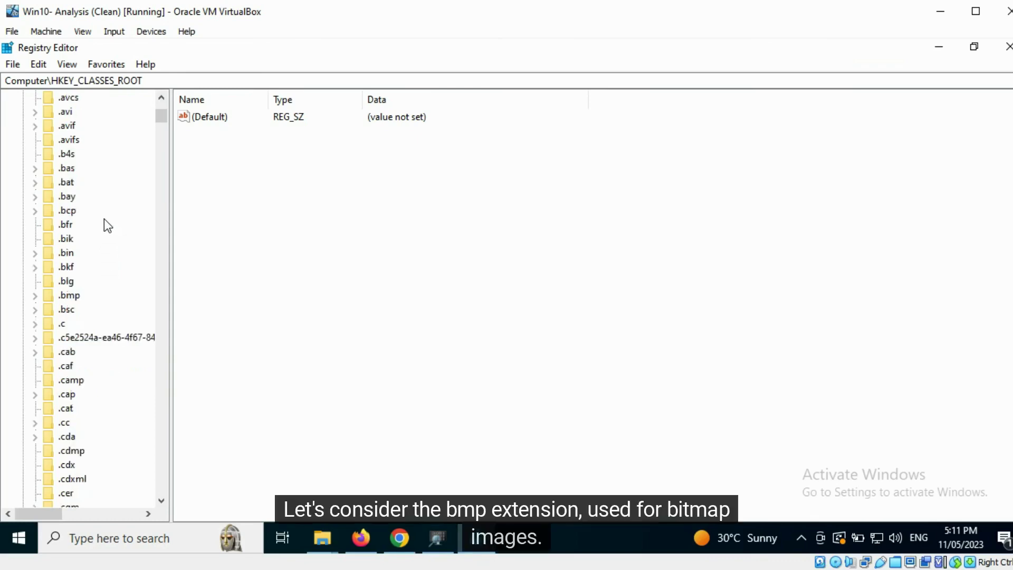
pyautogui.scroll(-2, 104, 219)
pyautogui.click(79, 257)
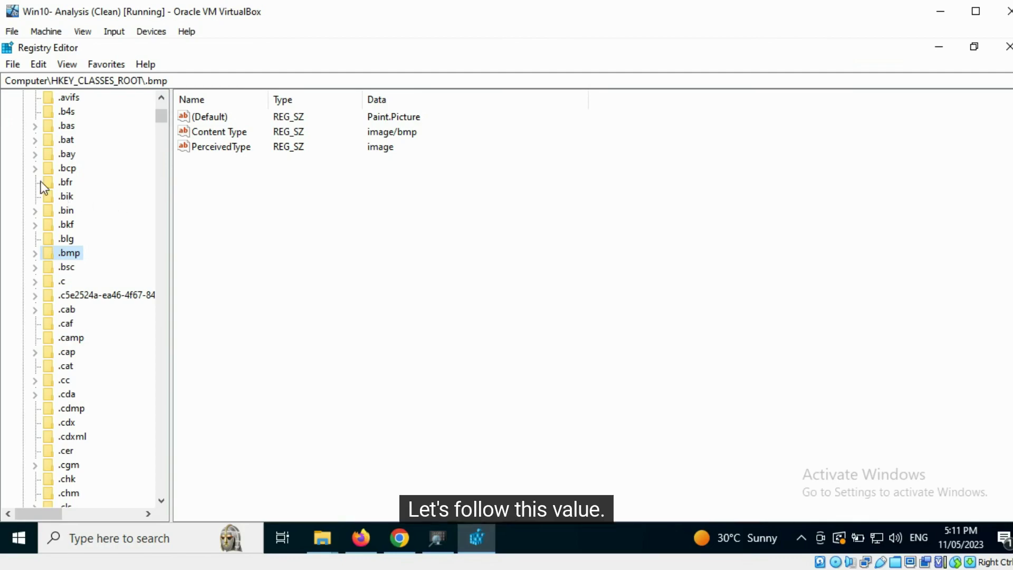
# Follow Paint.Picture down to its server key showing the mspaint.exe default value.
pyautogui.moveTo(163, 122); pyautogui.dragTo(160, 351)
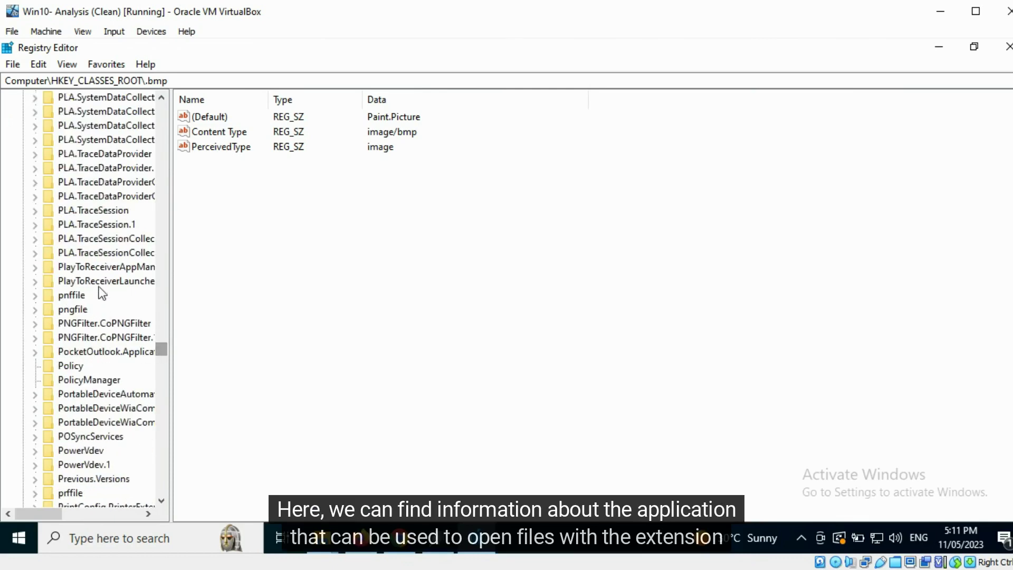
pyautogui.scroll(15, 111, 252)
pyautogui.scroll(2, 114, 257)
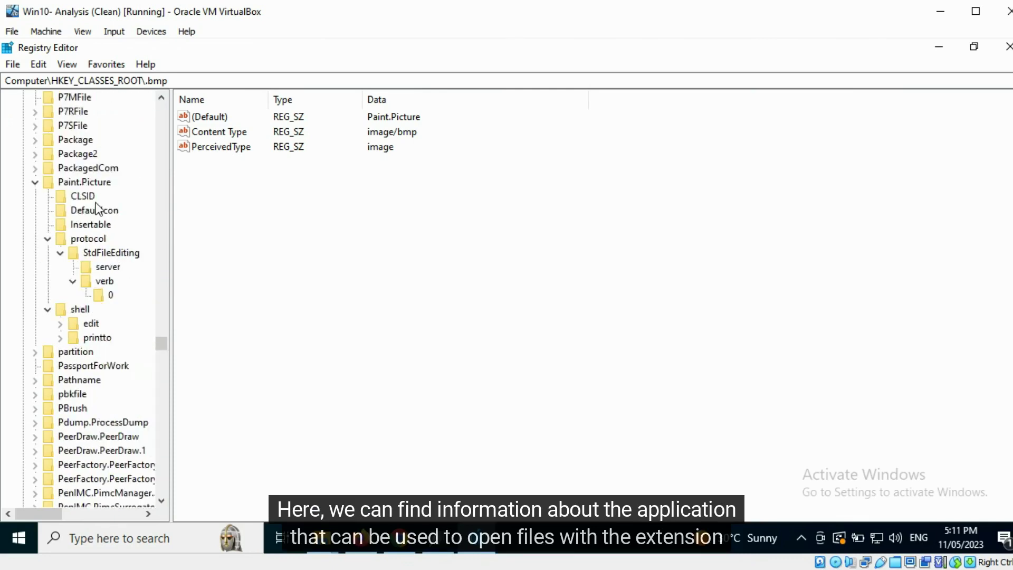
pyautogui.click(92, 181)
pyautogui.click(107, 267)
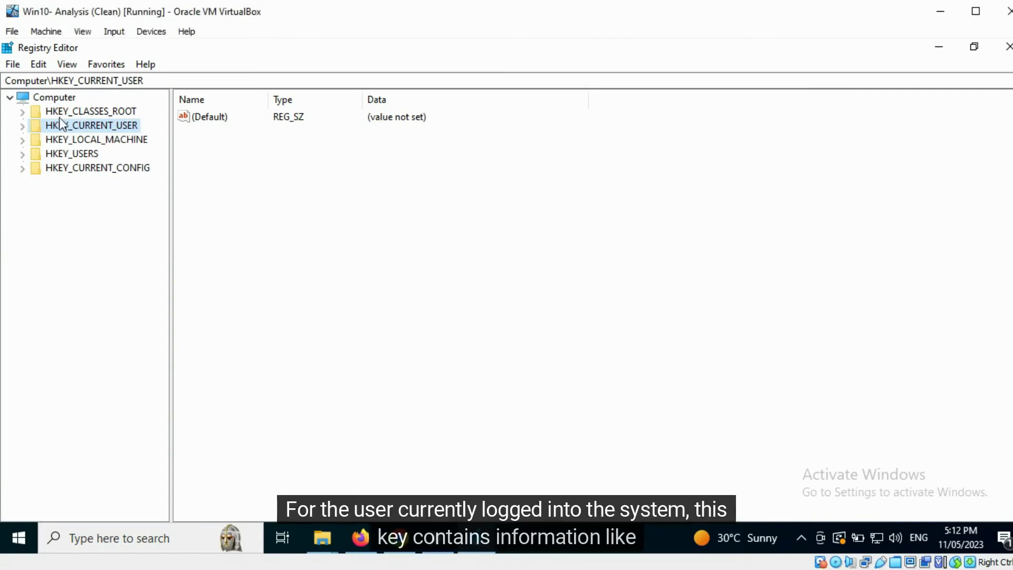
# Expand HKEY_CURRENT_USER, view the Environment variables, and briefly expand and collapse SOFTWARE and System.
pyautogui.click(22, 126)
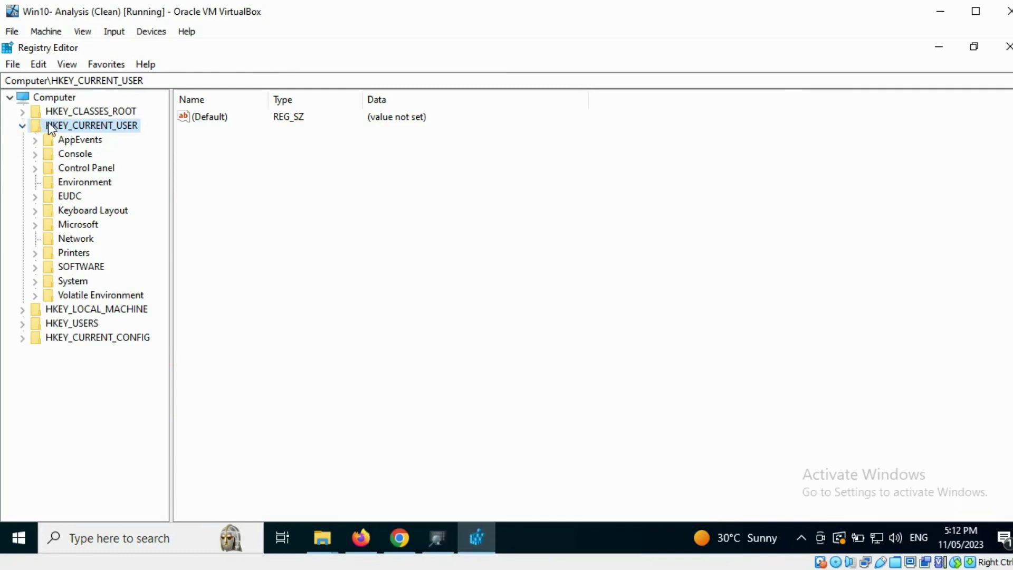
pyautogui.click(73, 184)
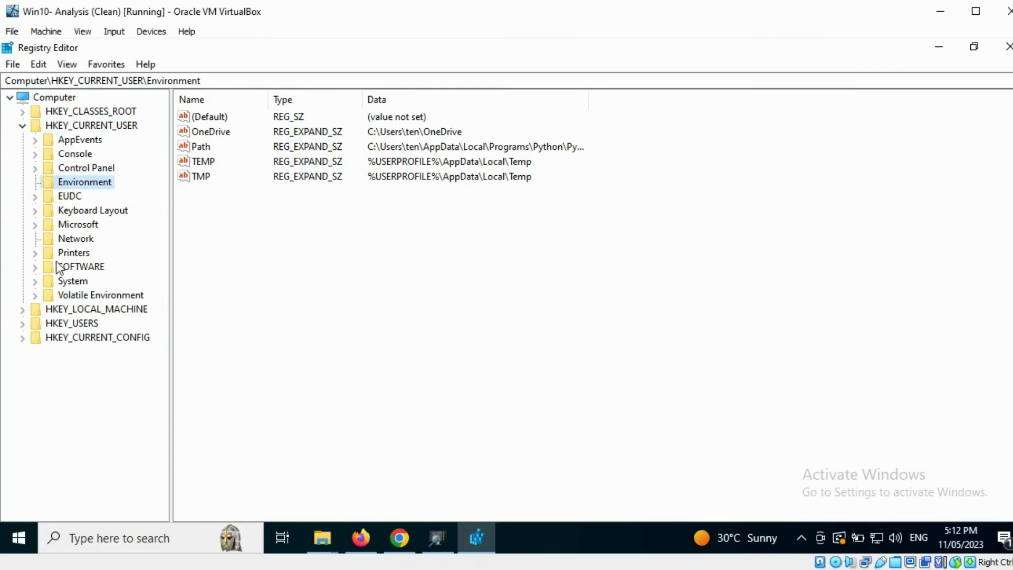
pyautogui.click(35, 268)
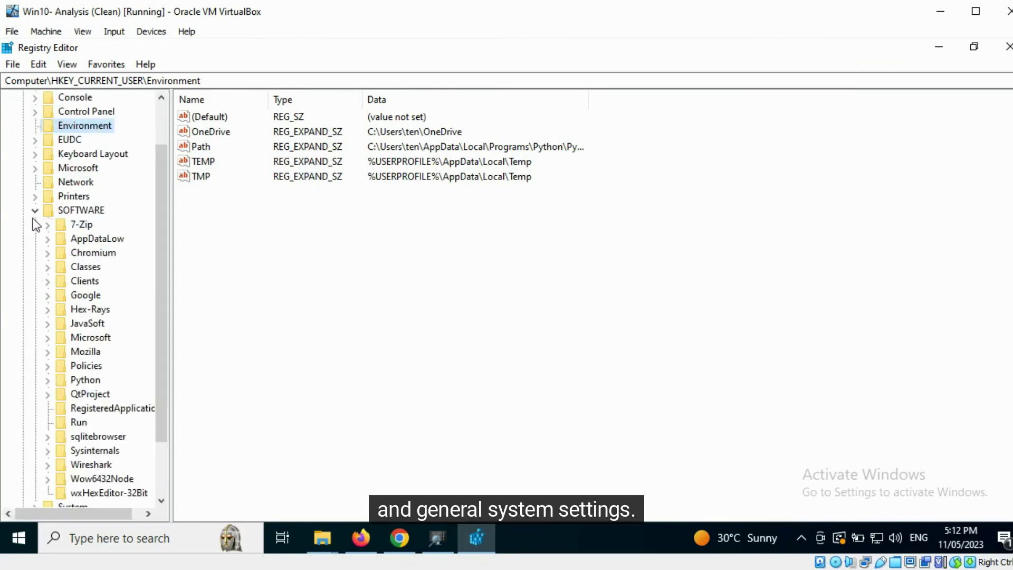
pyautogui.click(35, 211)
pyautogui.click(34, 281)
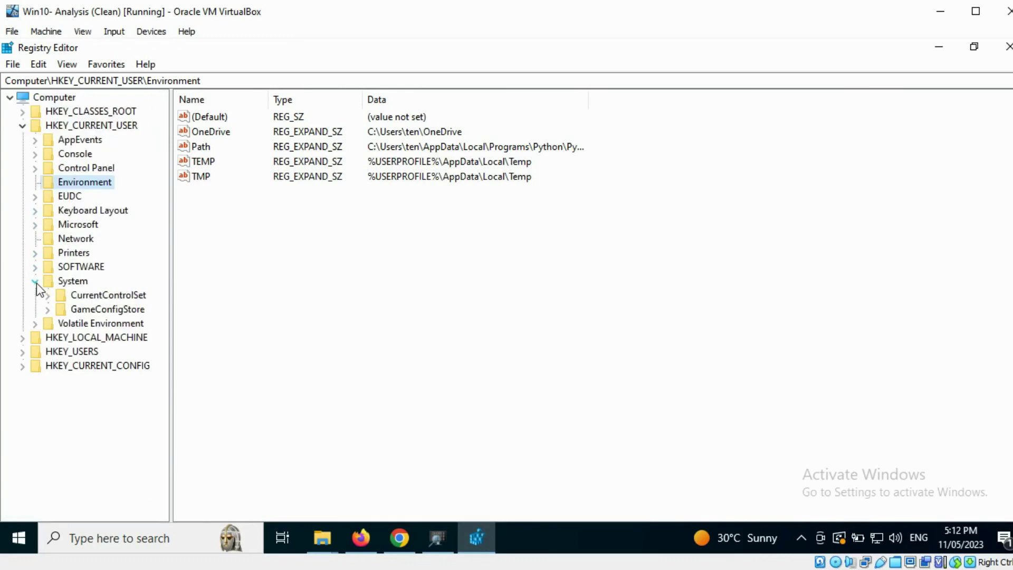
pyautogui.click(35, 282)
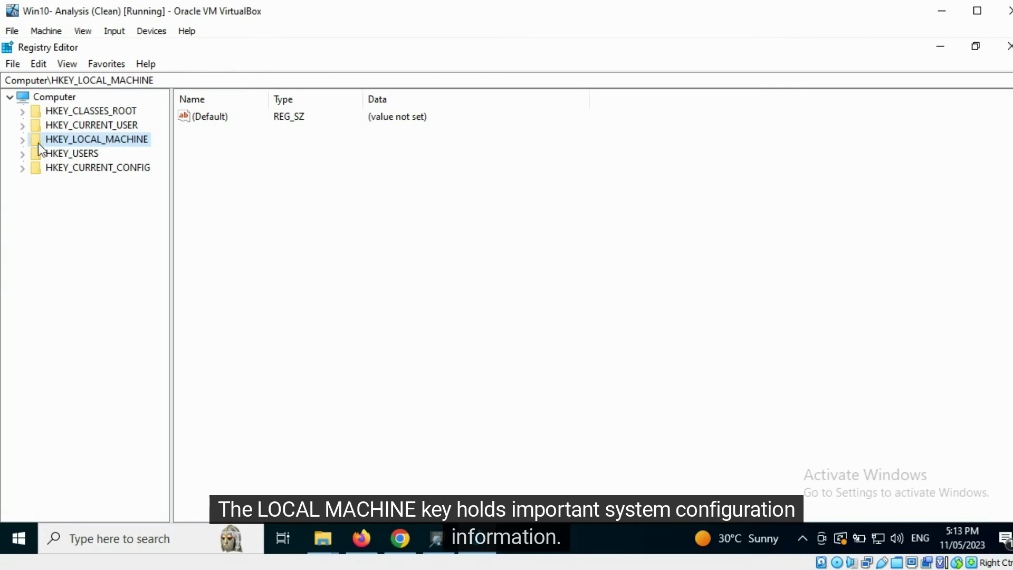
# Expand HKEY_LOCAL_MACHINE and inspect the BCD00000000, HARDWARE and SAM keys.
pyautogui.click(22, 140)
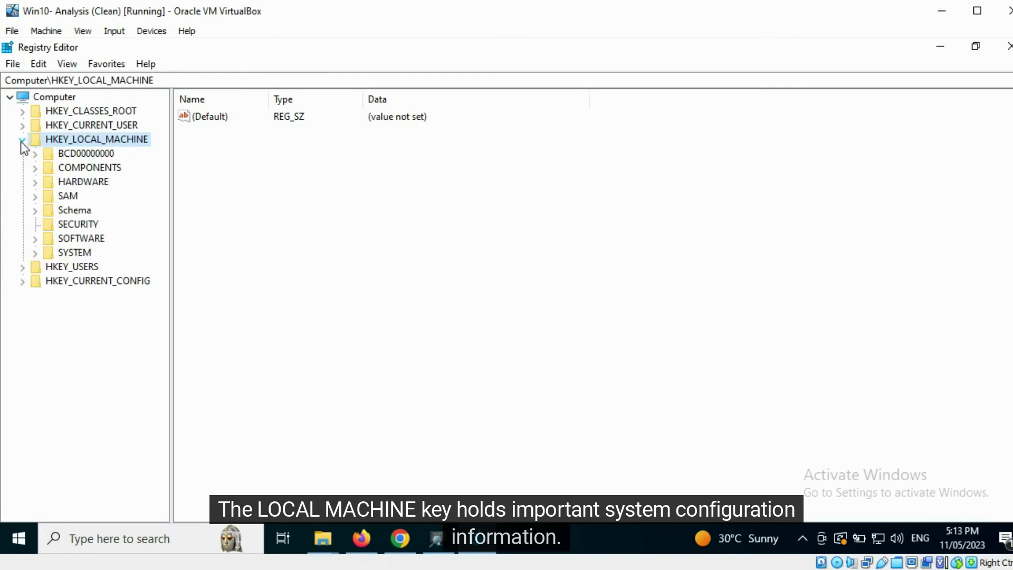
pyautogui.click(78, 153)
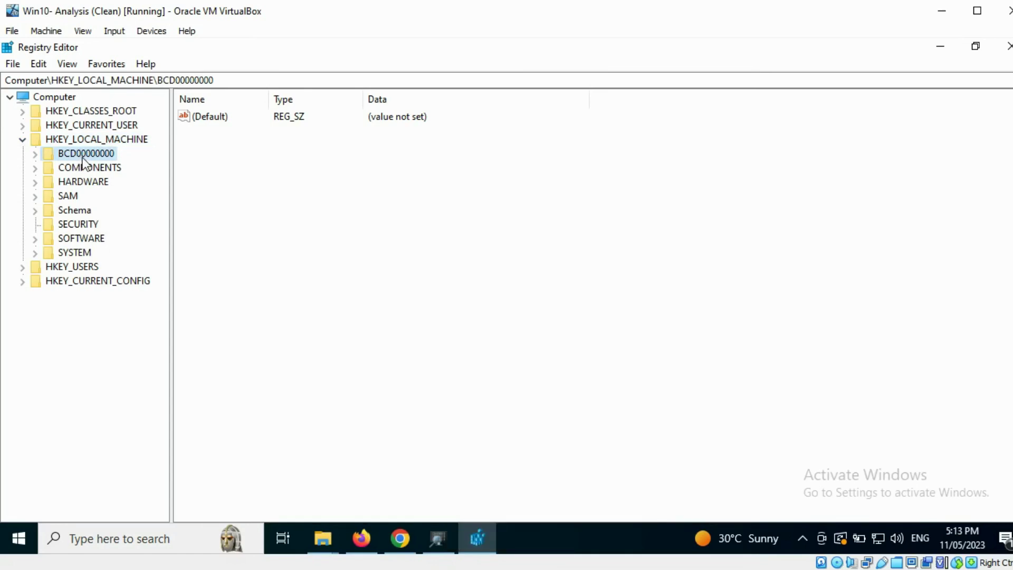
pyautogui.click(82, 184)
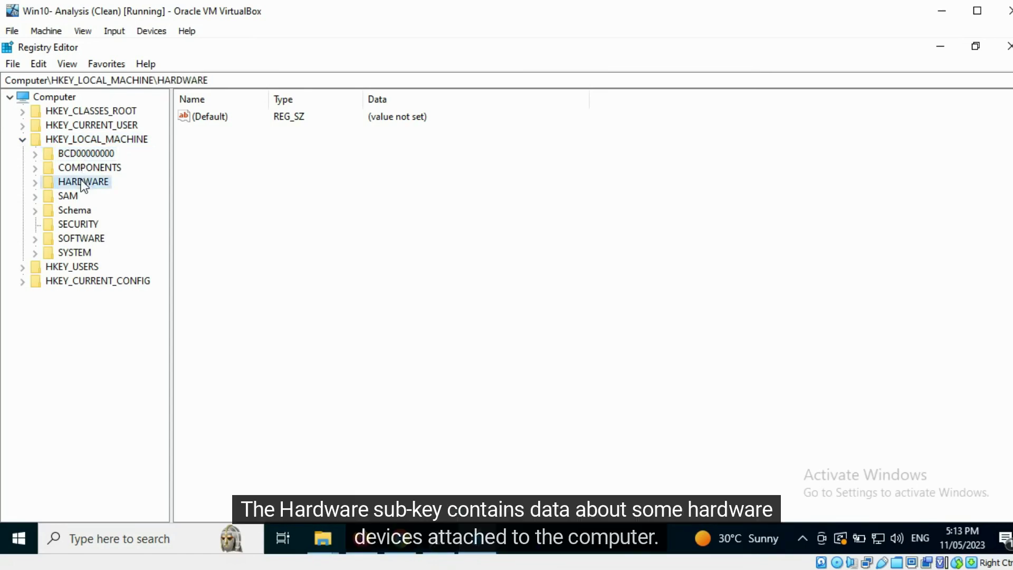
pyautogui.click(35, 182)
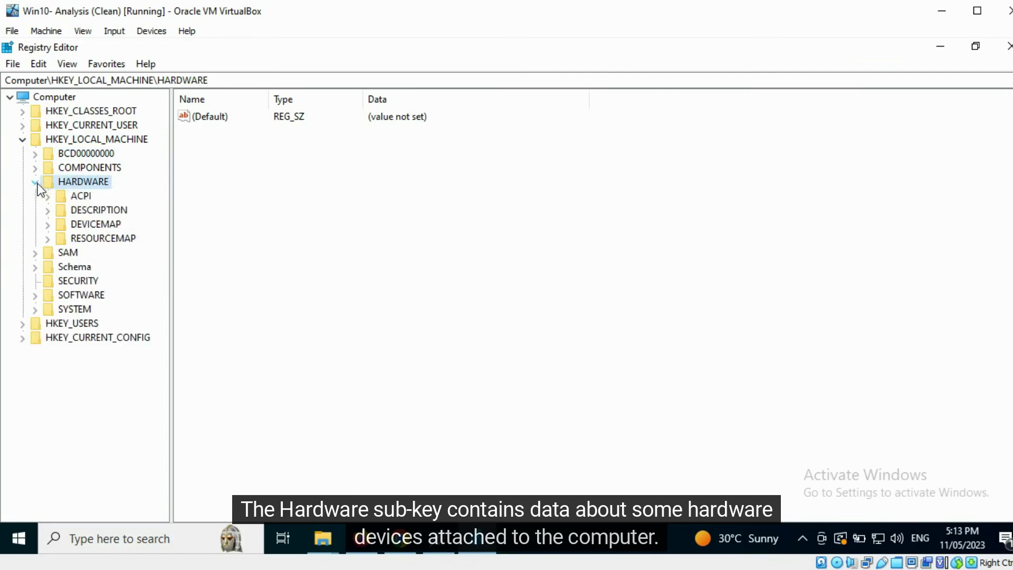
pyautogui.click(35, 182)
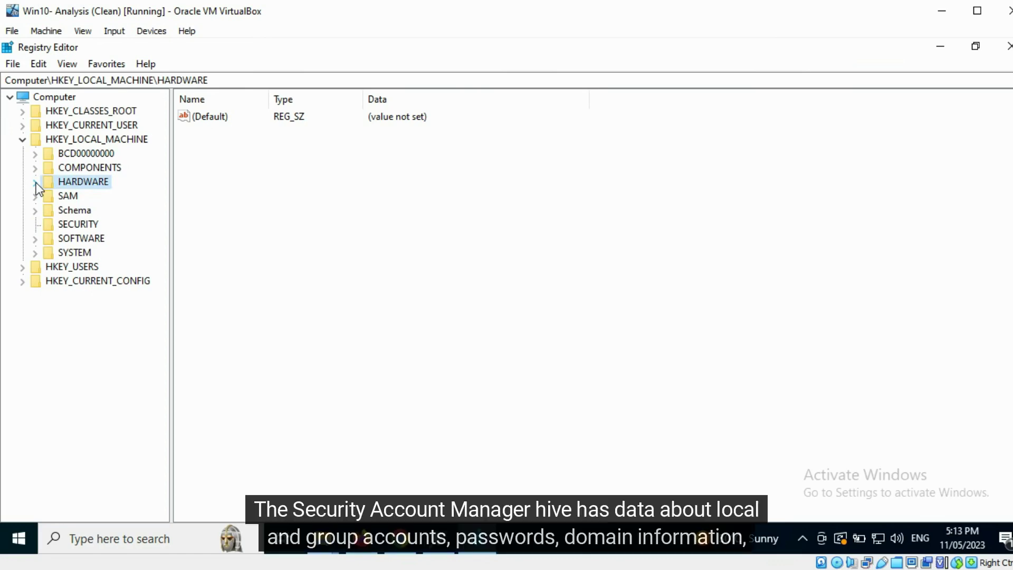
pyautogui.click(35, 196)
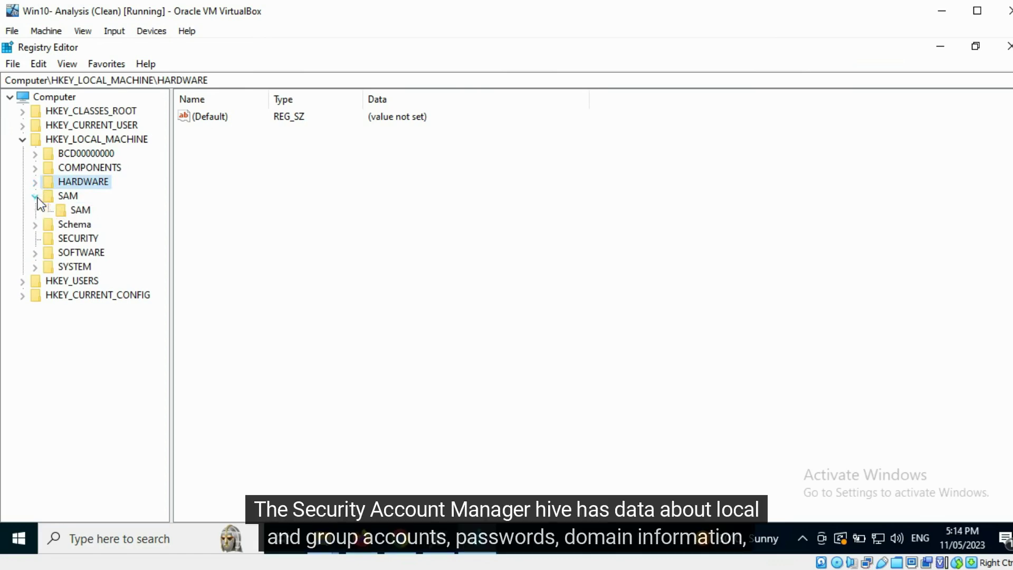
pyautogui.click(69, 198)
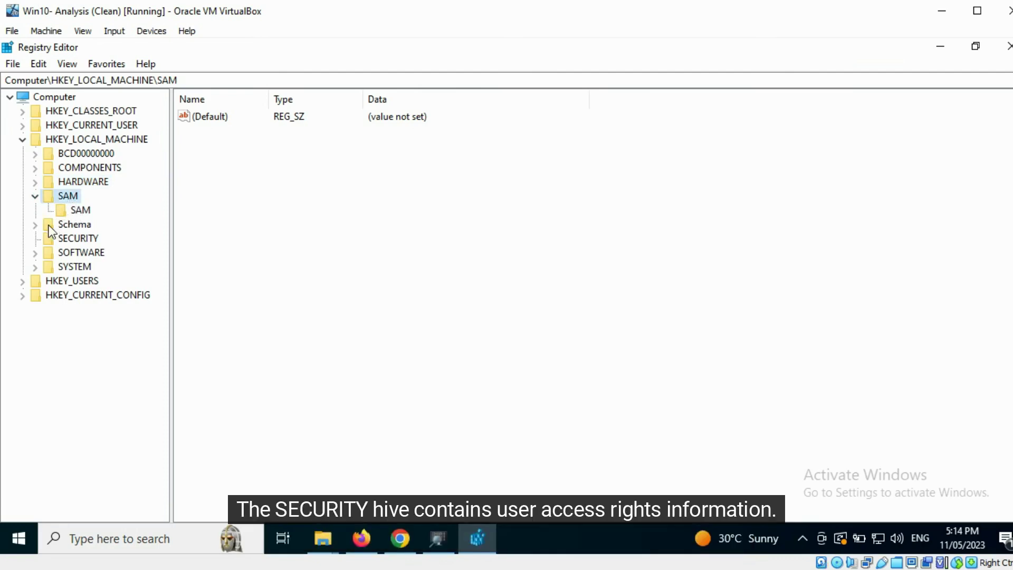
# Inspect the SECURITY hive, list the SOFTWARE hive's application keys, then expand the SYSTEM hive.
pyautogui.click(67, 242)
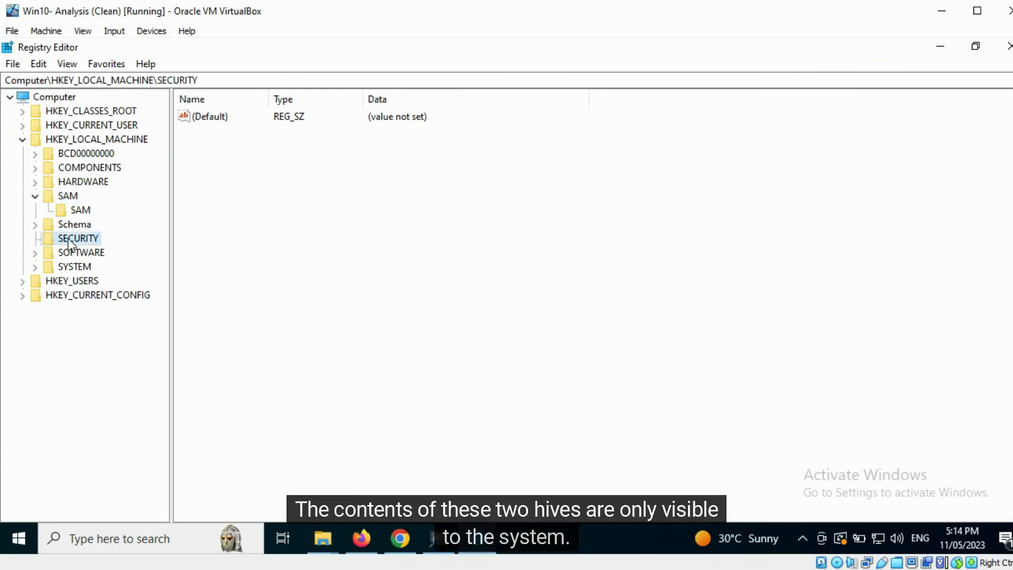
pyautogui.click(78, 211)
pyautogui.click(76, 239)
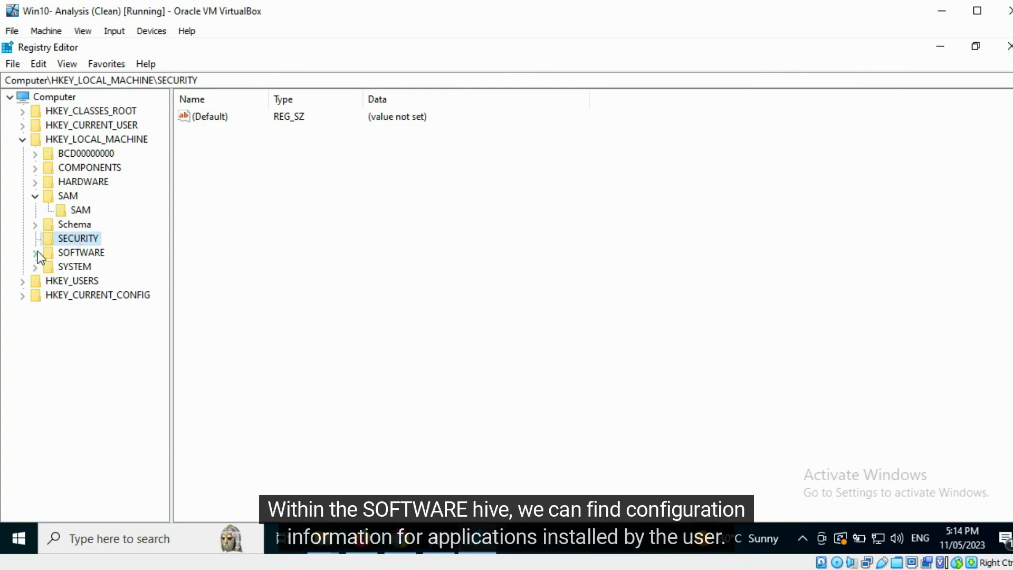
pyautogui.click(61, 255)
pyautogui.click(35, 253)
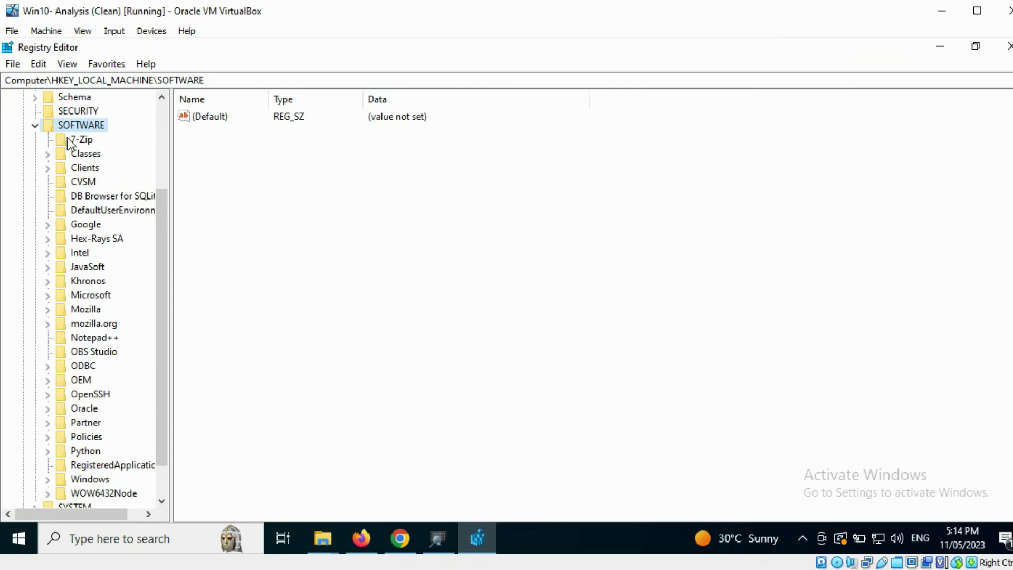
pyautogui.click(36, 126)
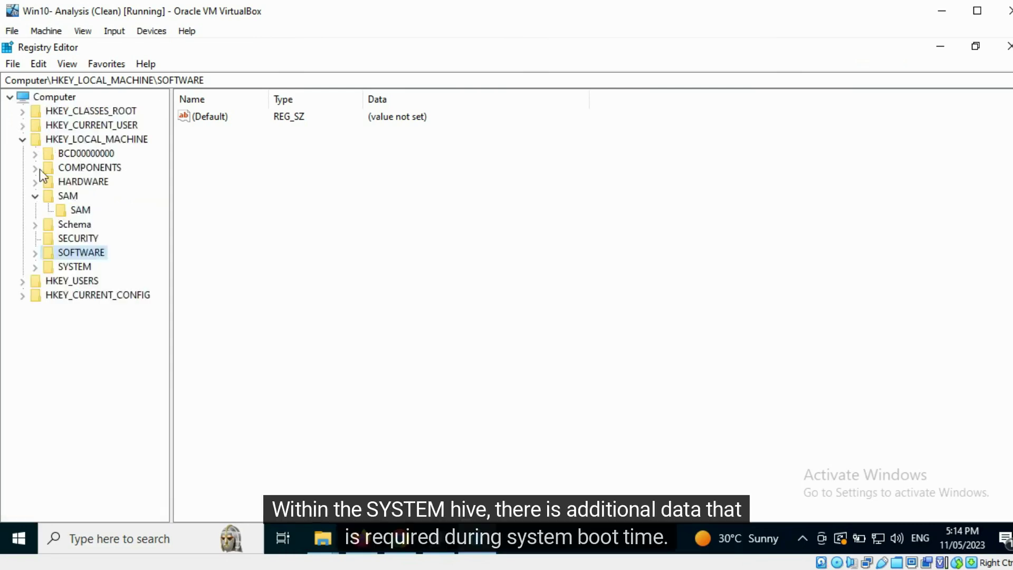
pyautogui.click(80, 266)
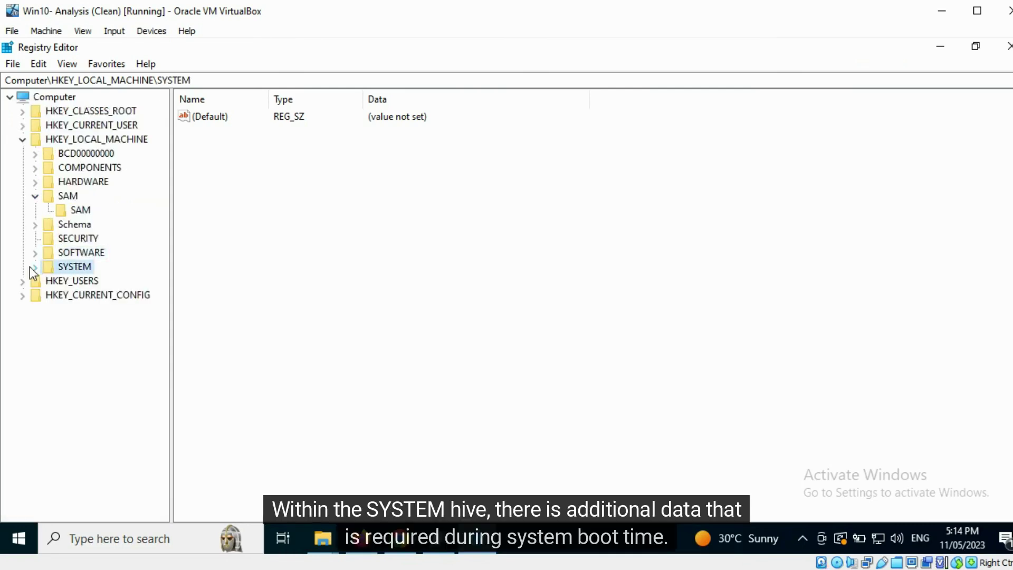
pyautogui.click(34, 267)
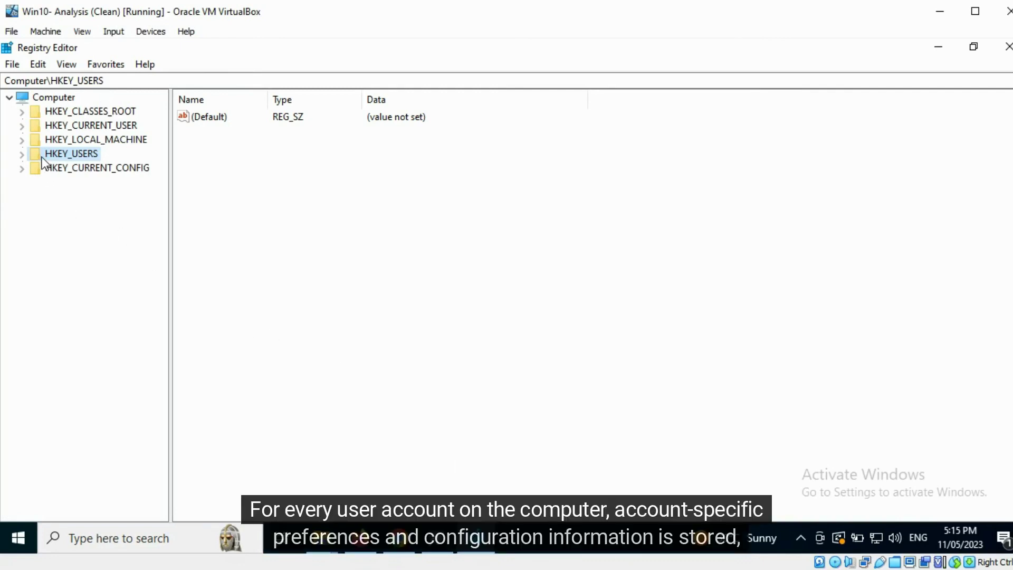
# Expand HKEY_USERS and the first user's SID key, widen the tree pane, then open HKEY_CURRENT_CONFIG.
pyautogui.click(21, 154)
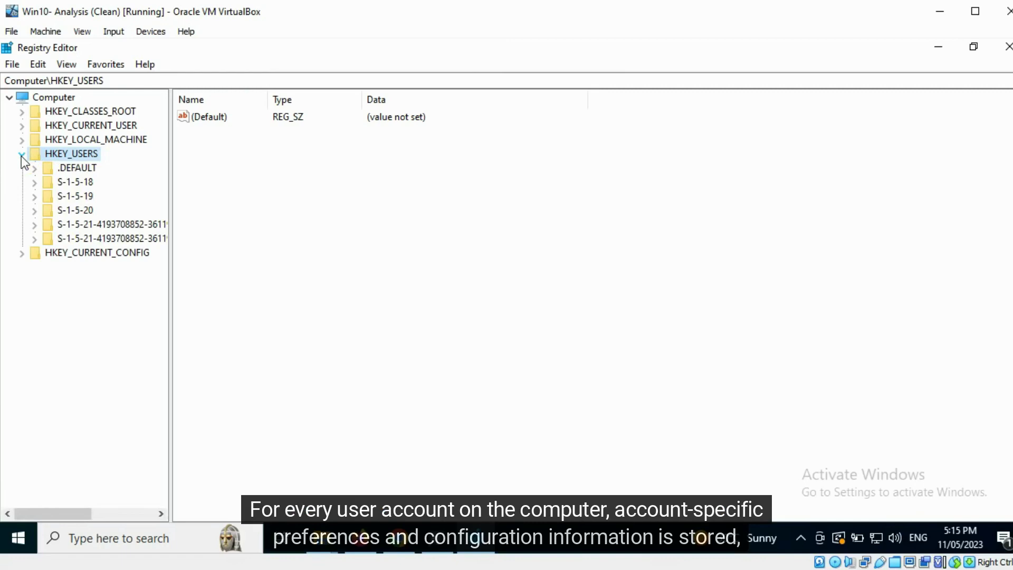
pyautogui.click(34, 224)
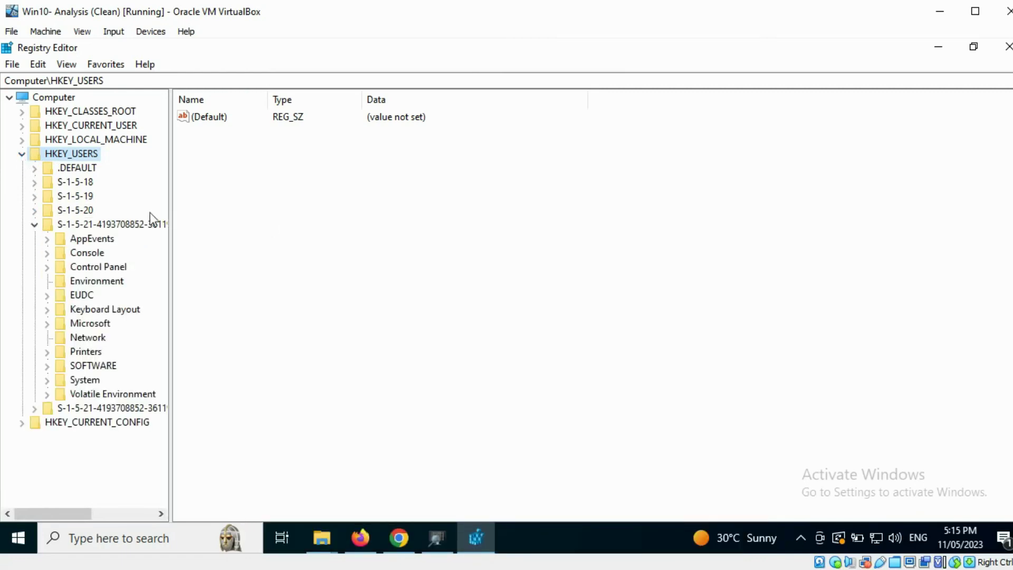
pyautogui.moveTo(169, 204); pyautogui.dragTo(233, 201)
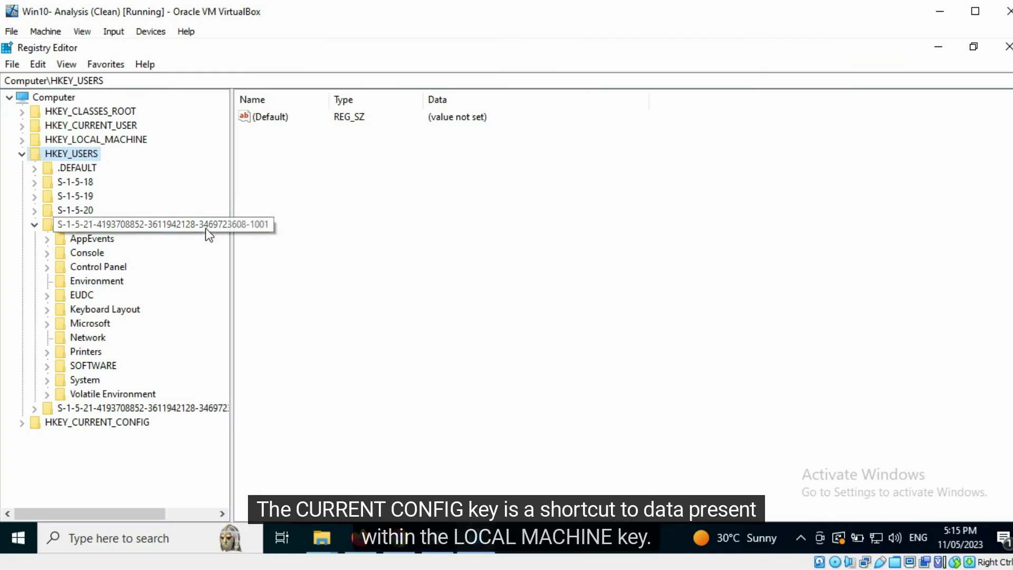
pyautogui.click(23, 154)
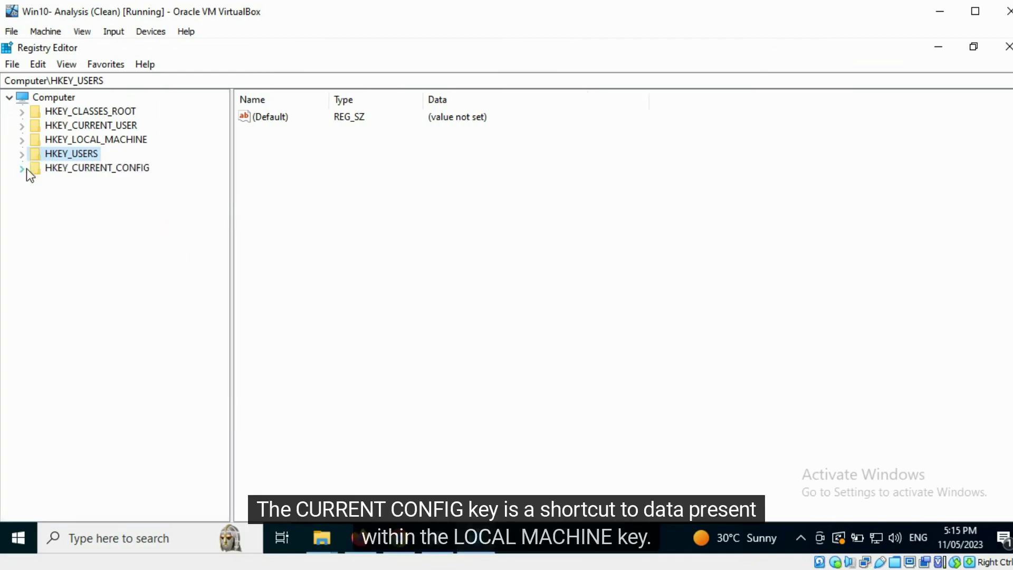
pyautogui.click(27, 169)
pyautogui.click(78, 167)
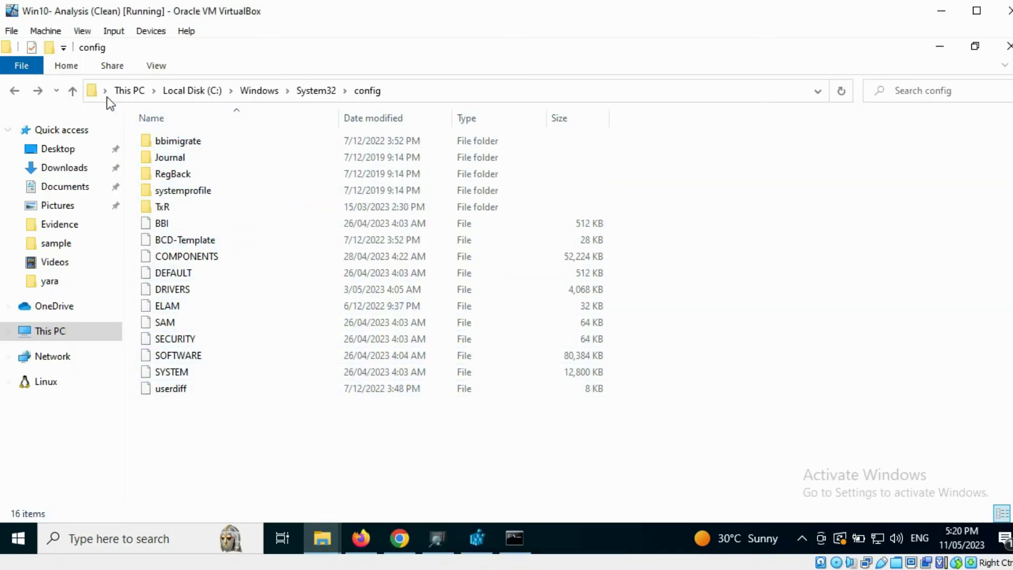
# Show the full C:\Windows\System32\config path in the address bar, then restore the normal view.
pyautogui.click(92, 91)
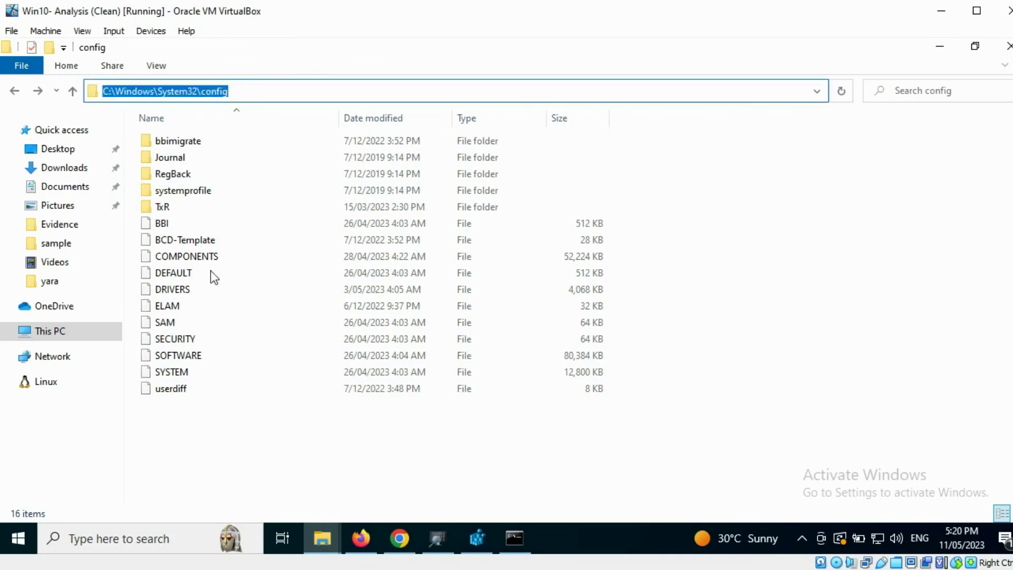
pyautogui.click(248, 432)
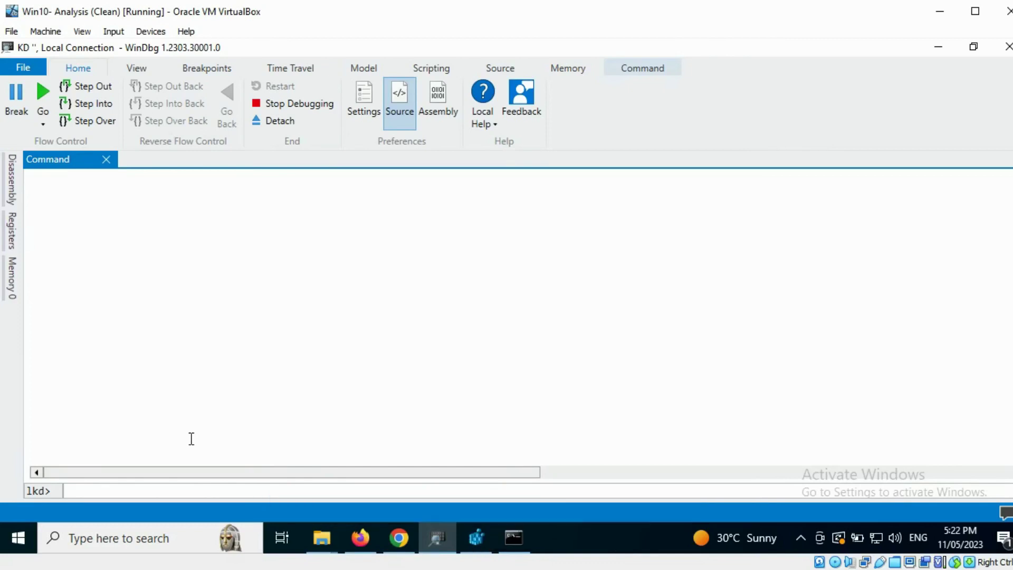
# Run !reg hivelist in WinDbg and scroll up to the output's column headers.
pyautogui.click(154, 490)
pyautogui.write('!reg')
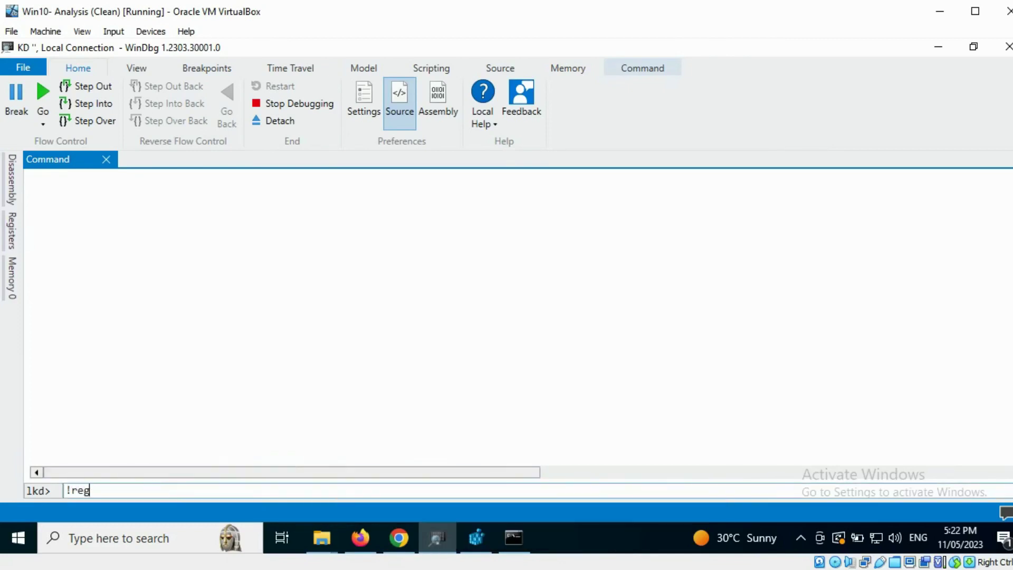
pyautogui.write(' hive')
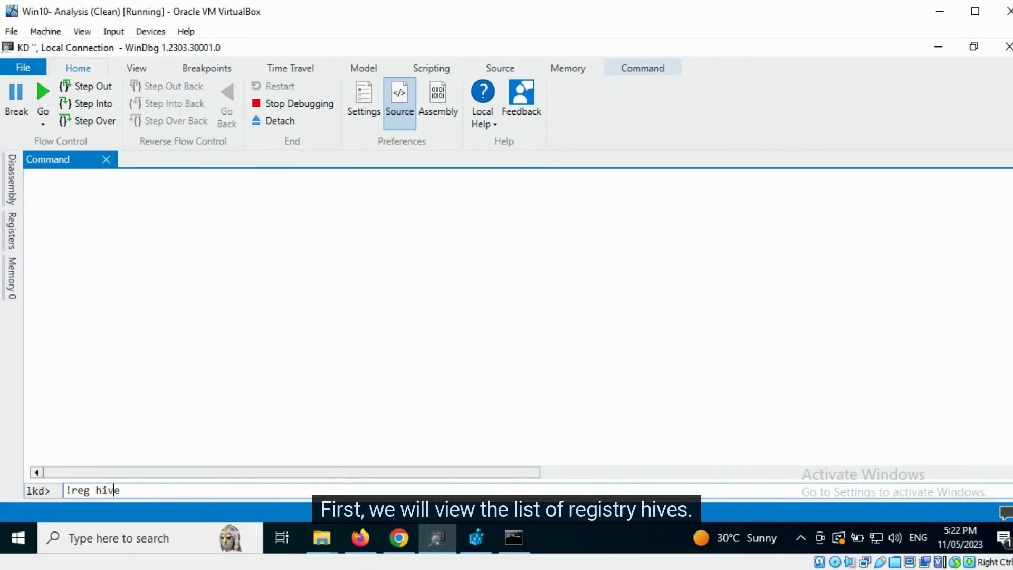
pyautogui.write('list')
pyautogui.press('Return')
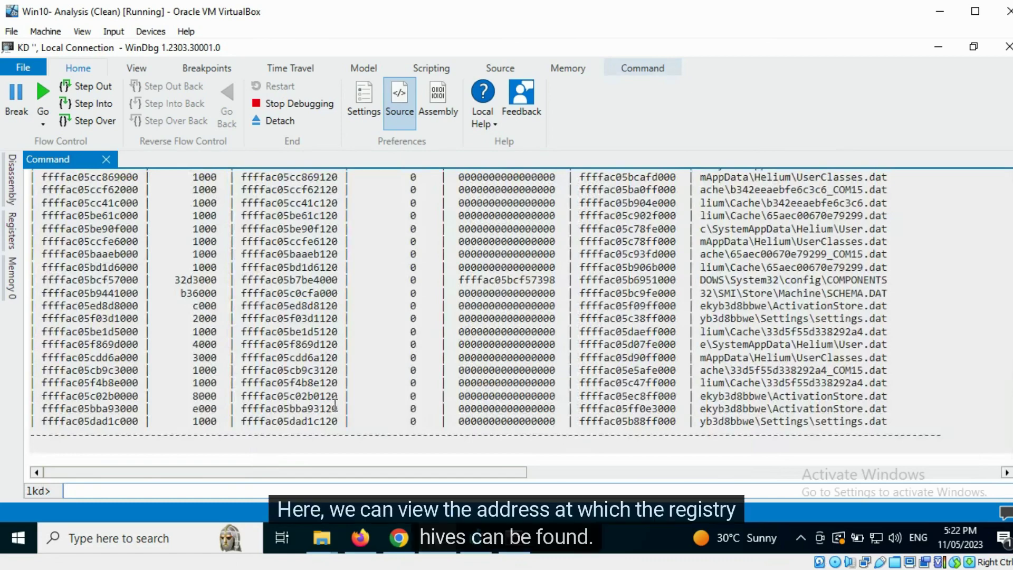
pyautogui.scroll(10, 406, 345)
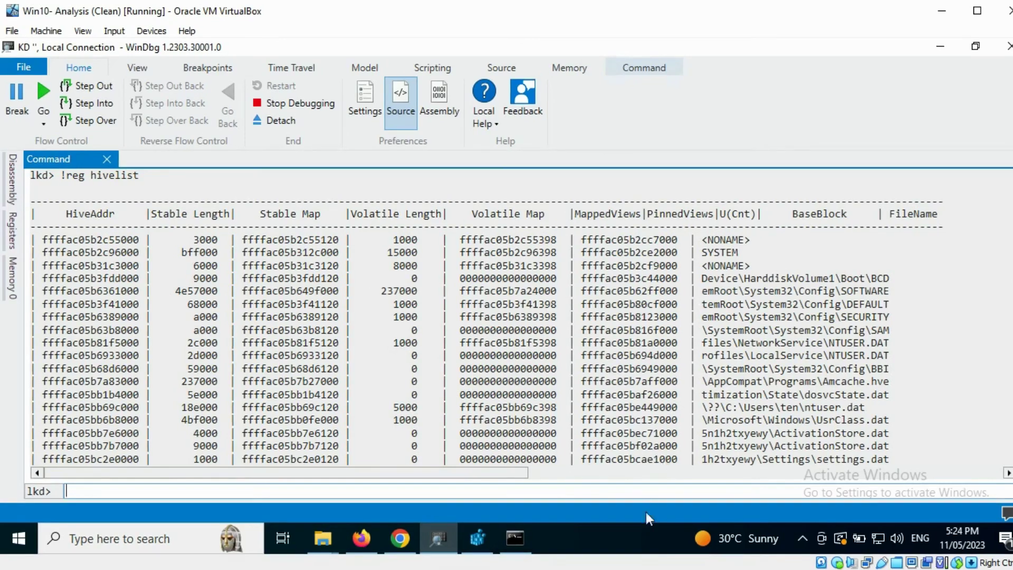
# Run !reg querykey on \REGISTRY\MACHINE\HARDWARE\DESCRIPTION\SYSTEM.
pyautogui.write('!')
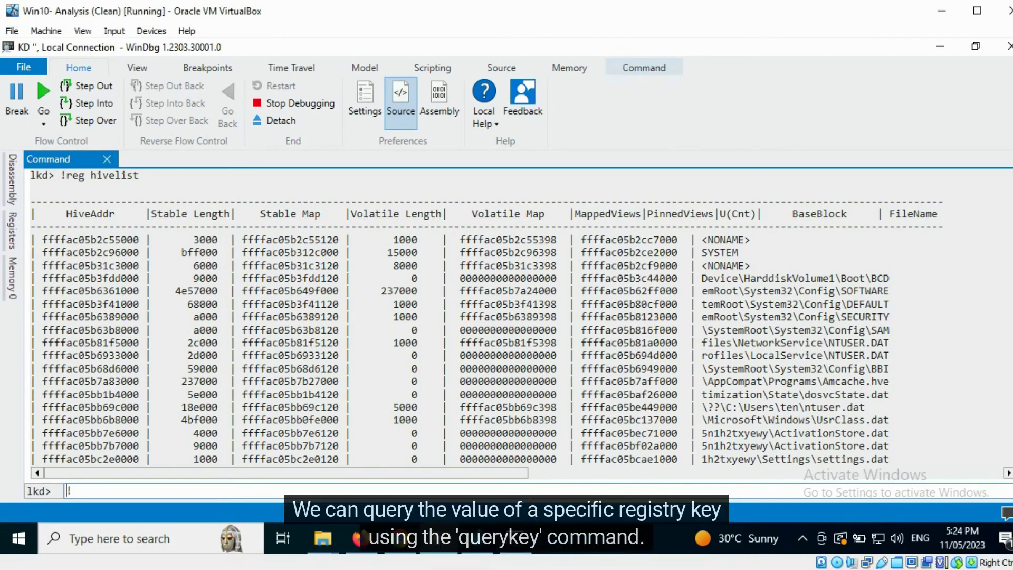
pyautogui.write('reg querykey')
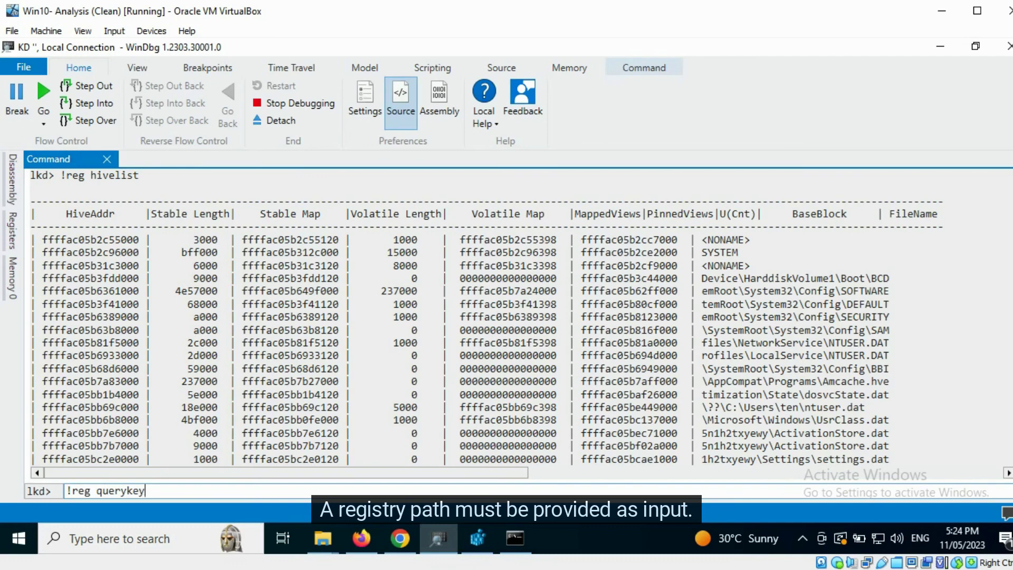
pyautogui.write('\\REGISTRY\\MACHINE\\HARDWARE\\DESCRIPTION\\SYSTEM')
pyautogui.press('Return')
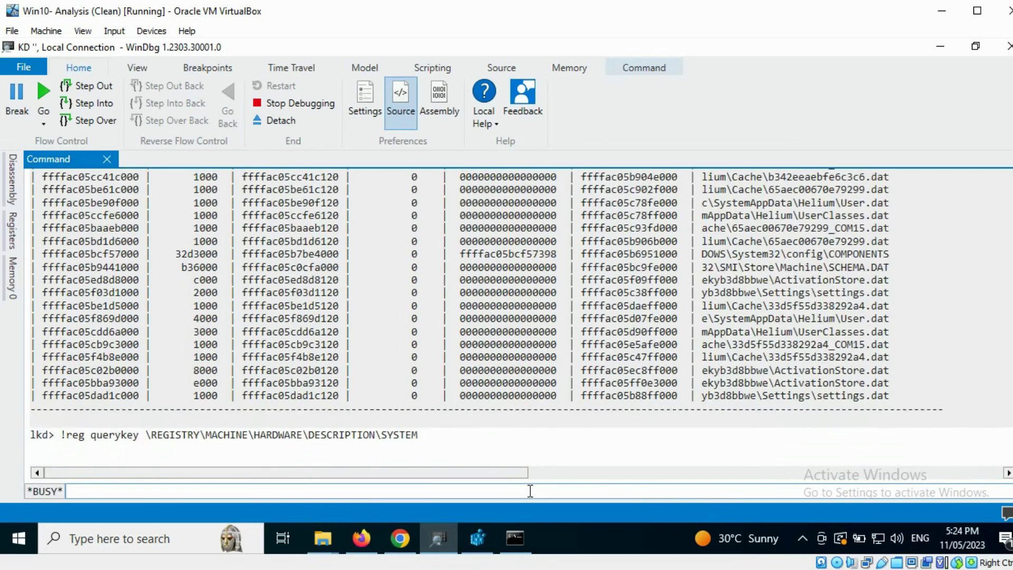